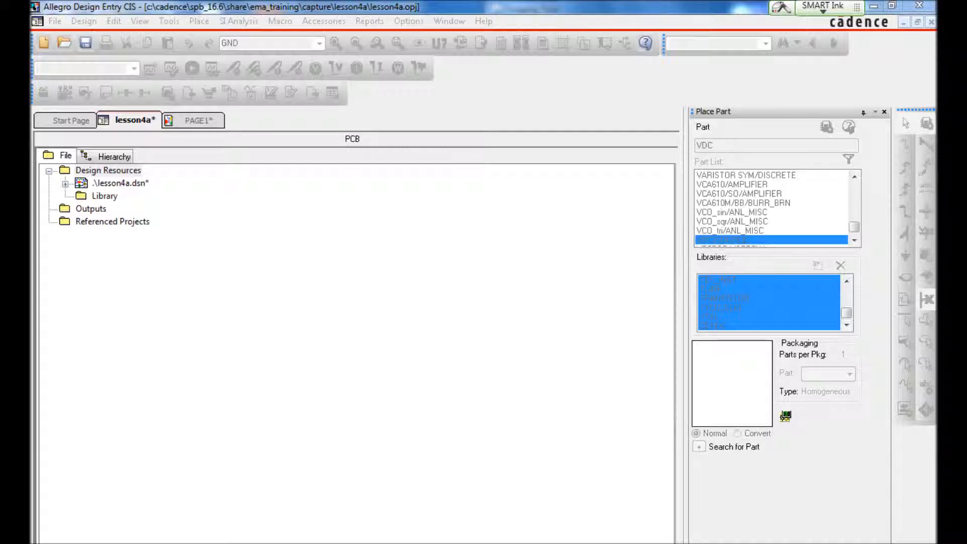
# Step: Switch to the Snipping Tool and examine the reference schematic around header J1 and capacitor C2
pyautogui.hotkey('alt', 'Tab')
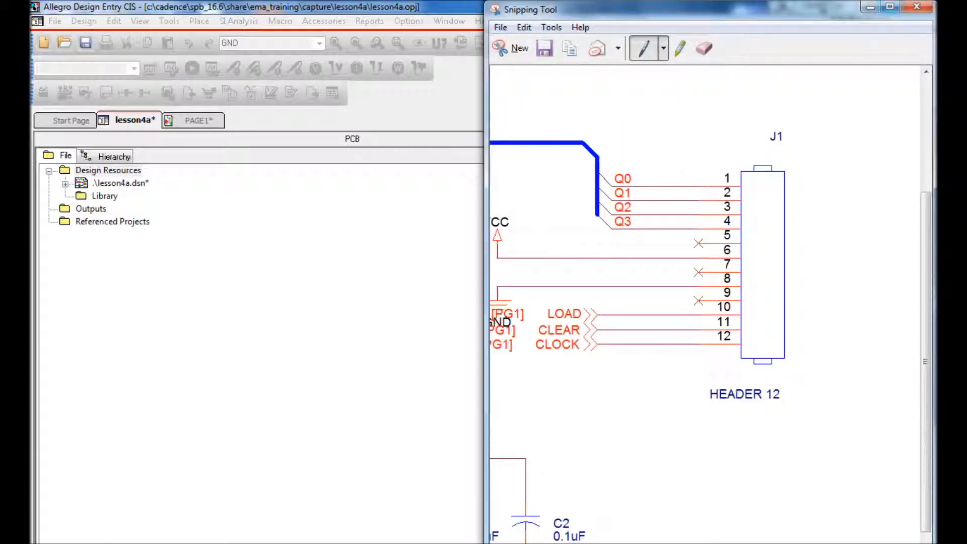
pyautogui.moveTo(654, 9); pyautogui.dragTo(283, 9)
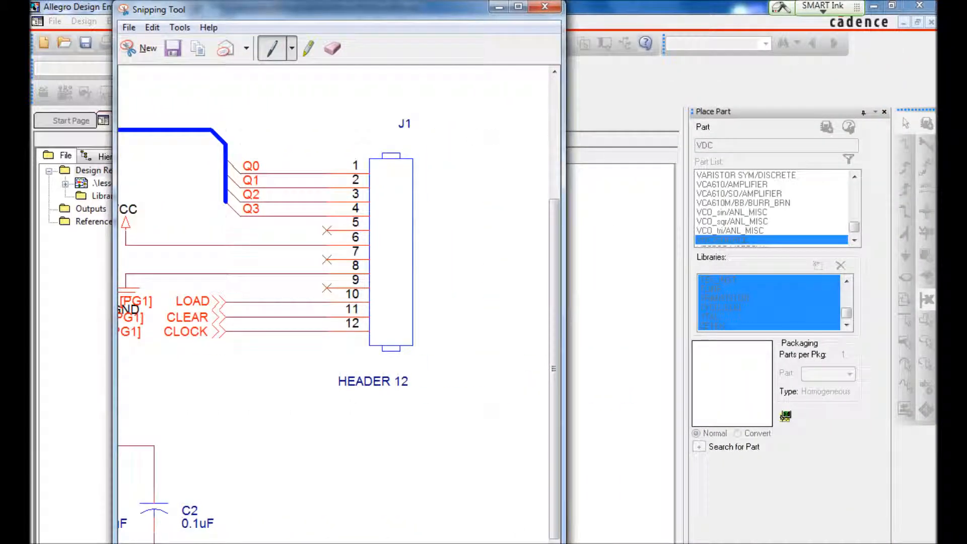
pyautogui.scroll(-1, 337, 302)
pyautogui.scroll(-1, 337, 302)
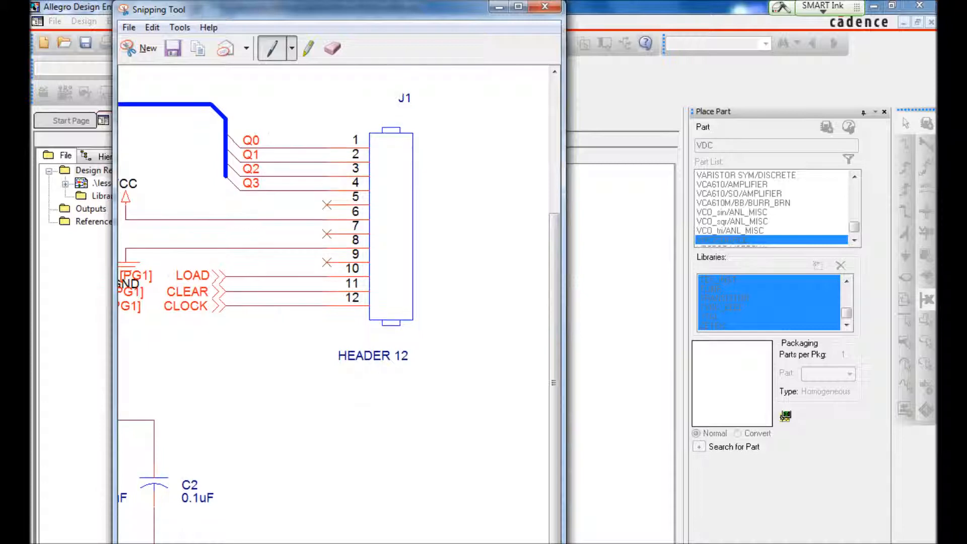
pyautogui.click(544, 7)
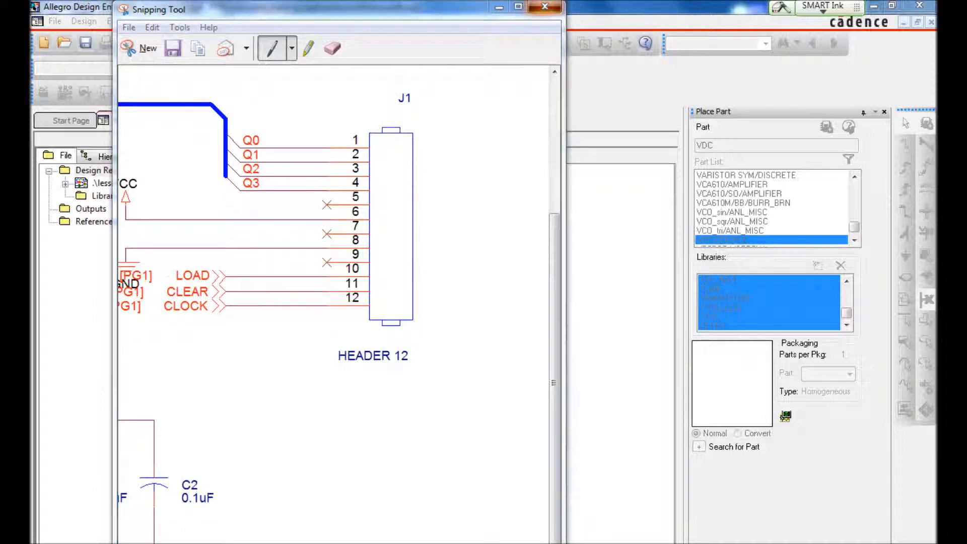
pyautogui.click(451, 361)
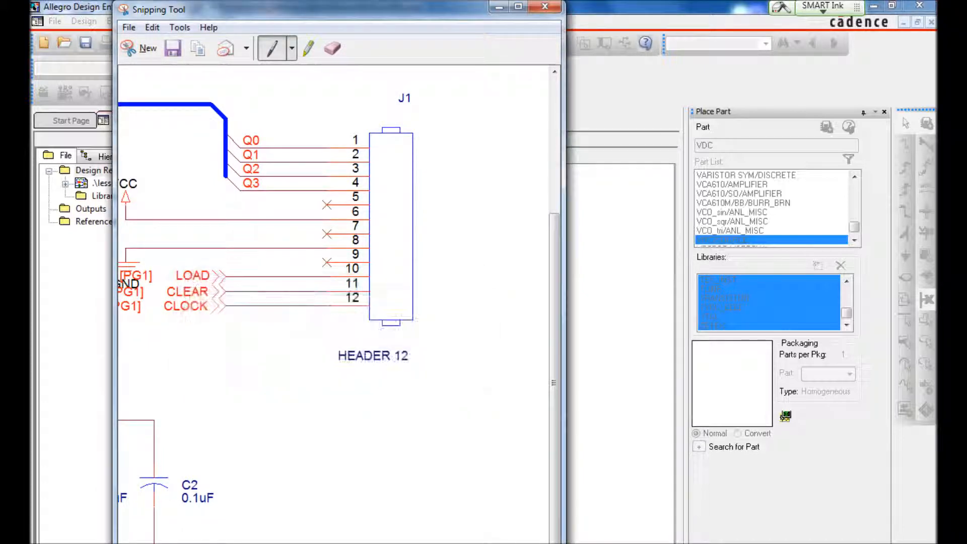
pyautogui.click(518, 6)
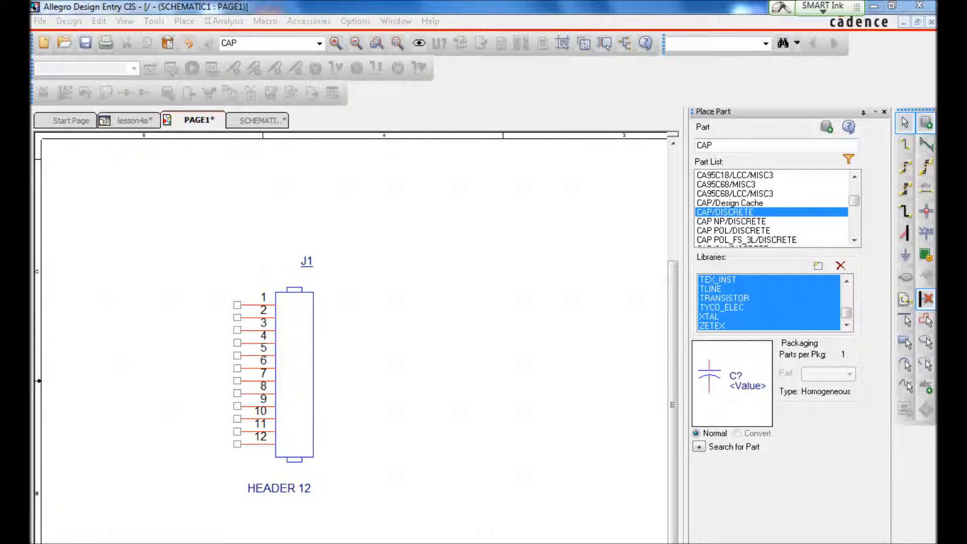
# Step: Place one CAP part from the DISCRETE library on PAGE1 below header J1
pyautogui.doubleClick(725, 212)
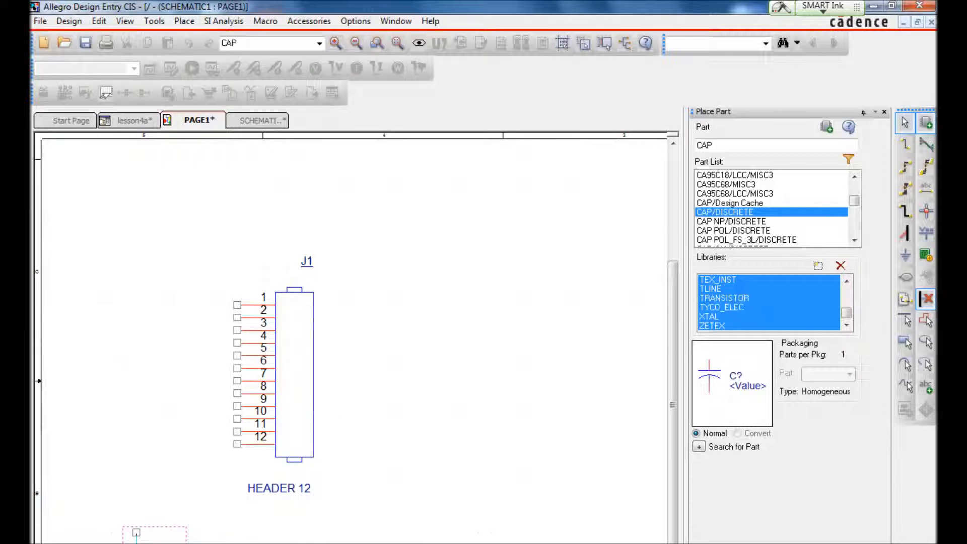
pyautogui.click(136, 532)
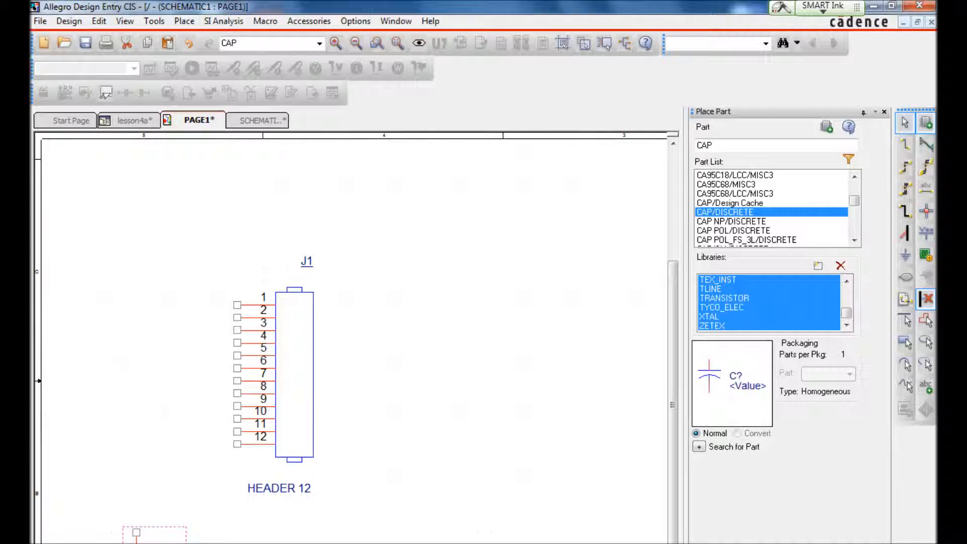
# Step: Set the placed capacitor's Value property to .1UF, apply it, and save the design from the schematic page
pyautogui.rightClick(136, 539)
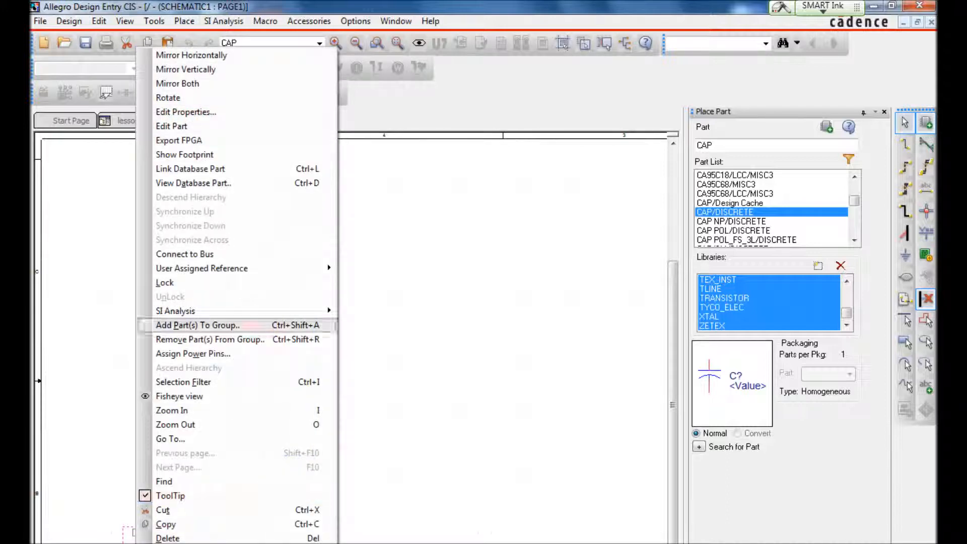
pyautogui.click(185, 111)
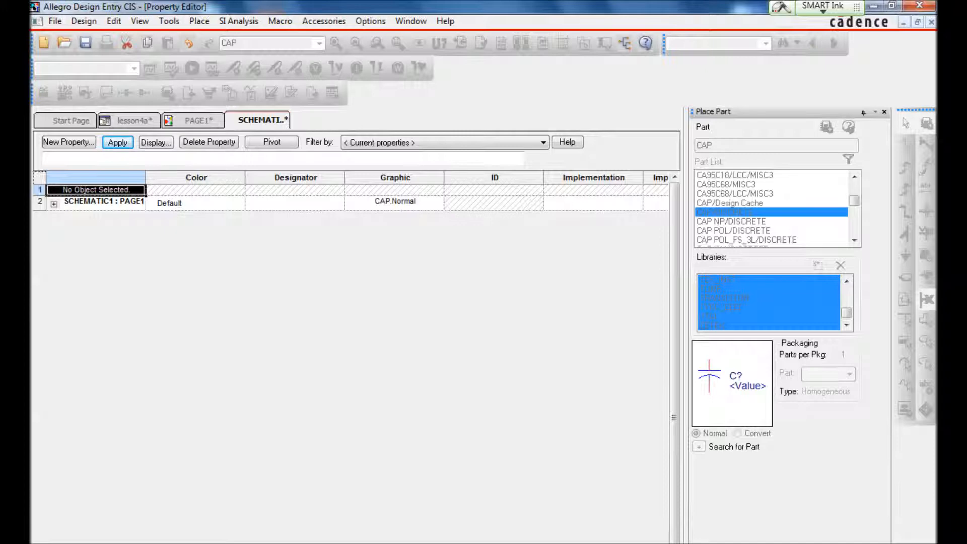
pyautogui.hscroll(13, 407, 192)
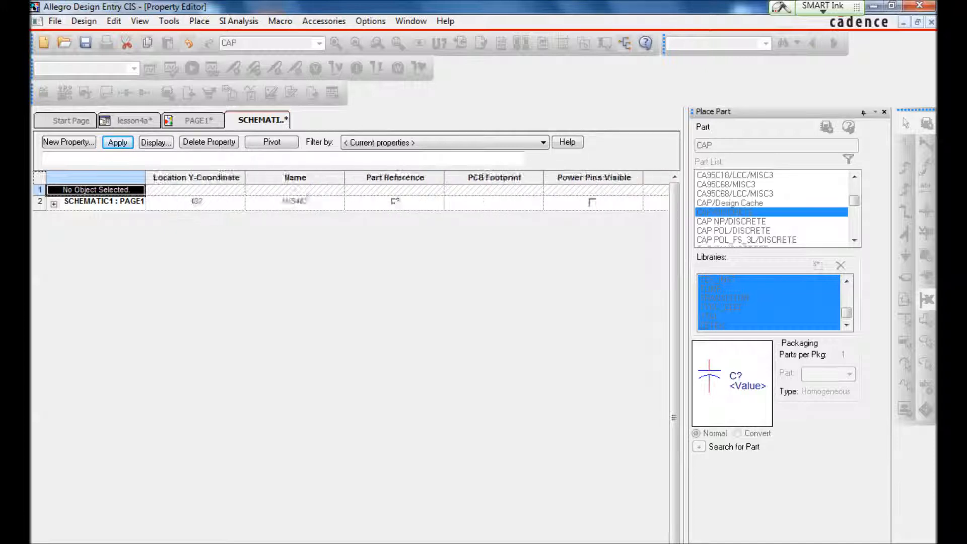
pyautogui.hscroll(1, 406, 191)
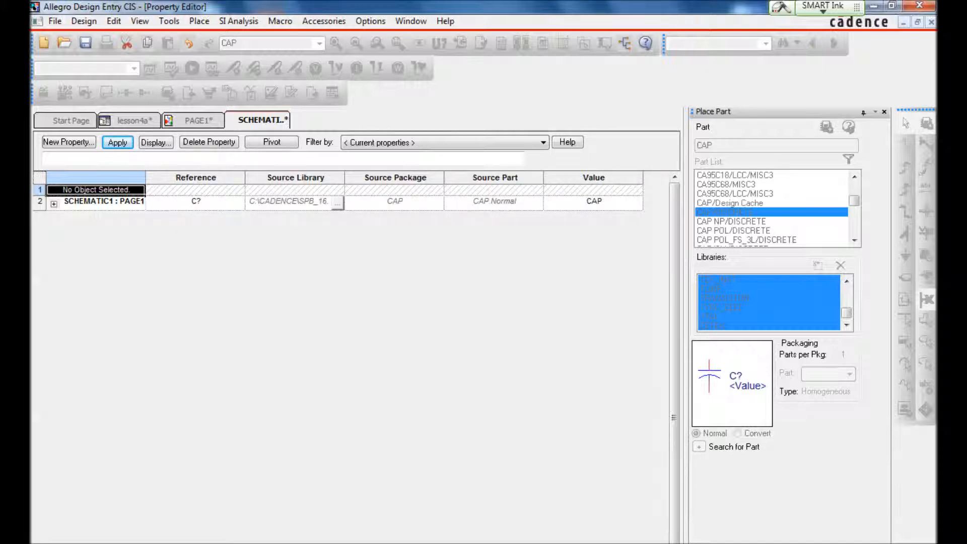
pyautogui.click(599, 201)
pyautogui.doubleClick(597, 201)
pyautogui.press('Delete')
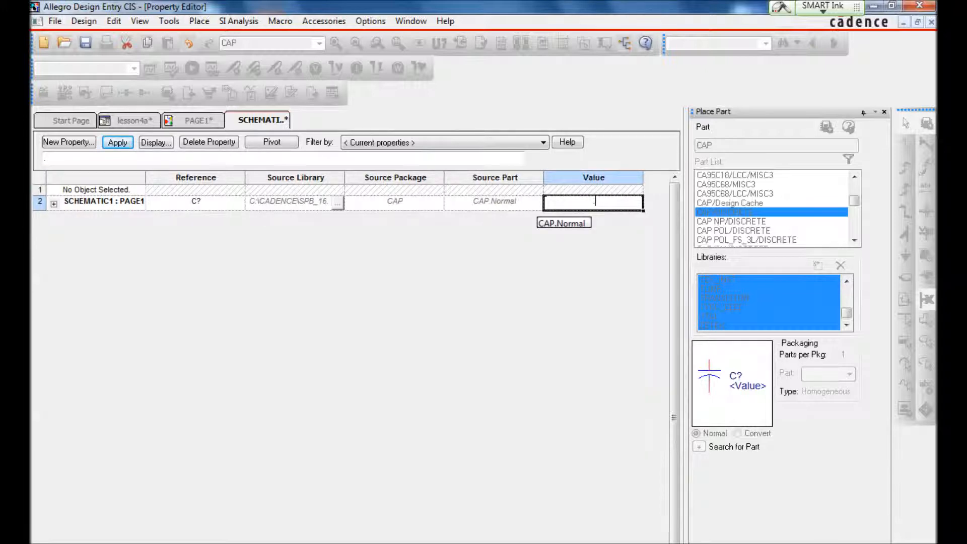
pyautogui.write('.1UF')
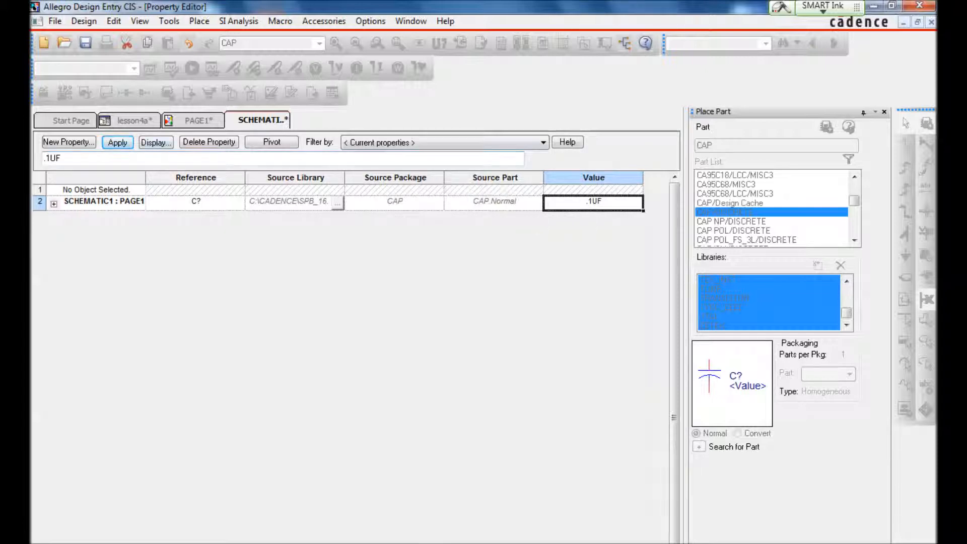
pyautogui.click(117, 142)
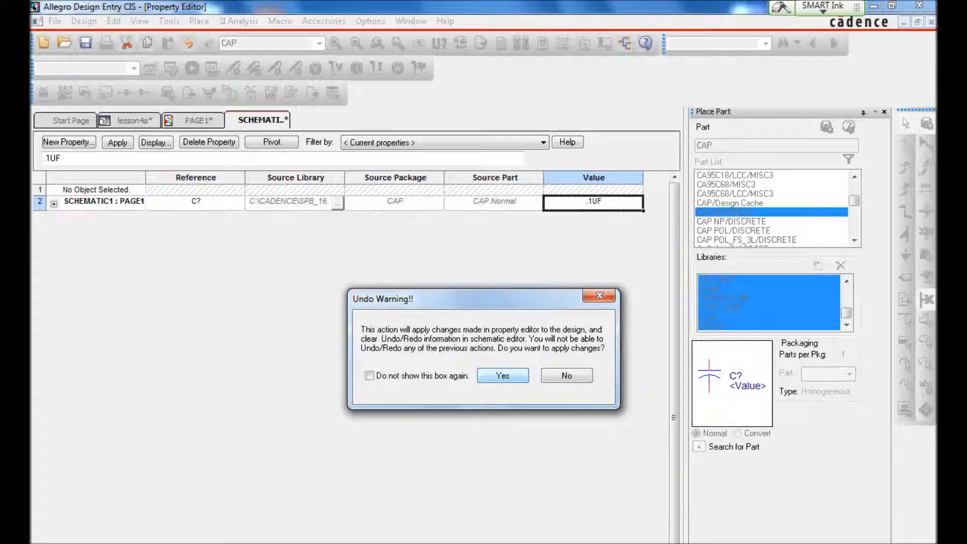
pyautogui.press('Return')
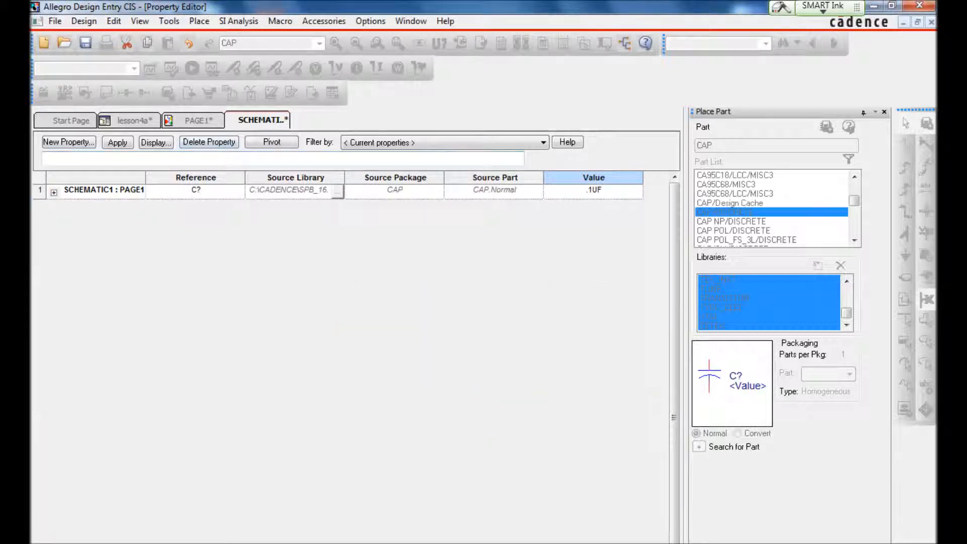
pyautogui.click(195, 121)
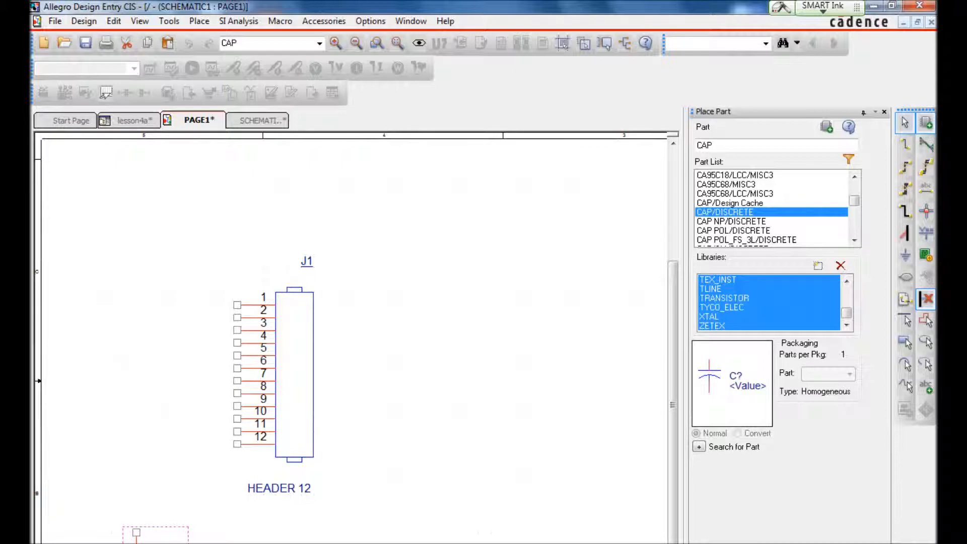
pyautogui.press('Escape')
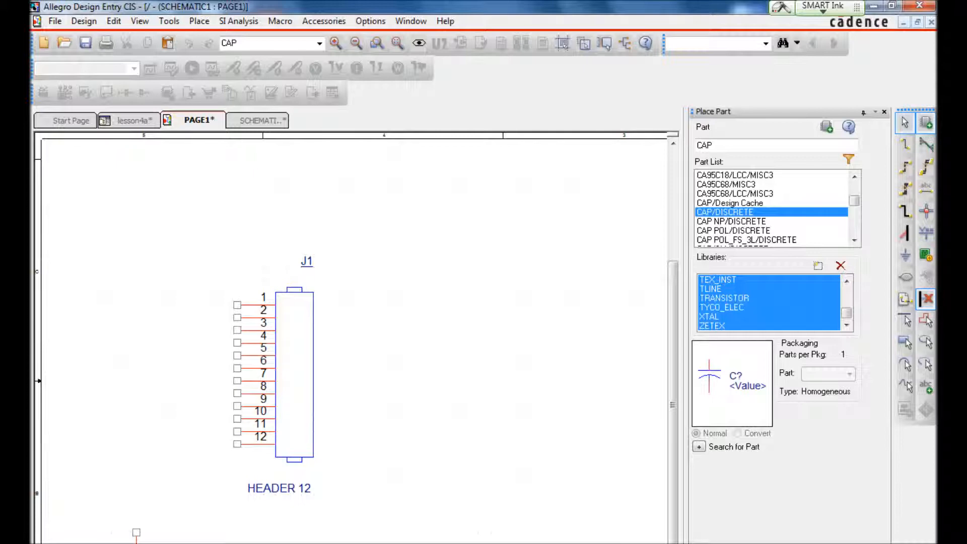
pyautogui.hotkey('ctrl', 's')
# Step: Paste a copy of the .1UF capacitor beside the original, below header J1
pyautogui.click(136, 541)
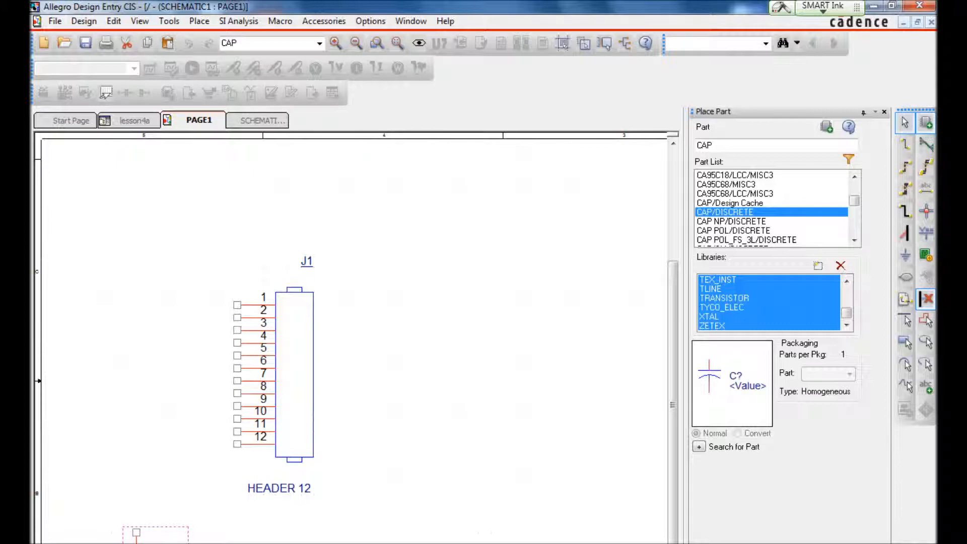
pyautogui.hotkey('ctrl', 'v')
pyautogui.click(237, 535)
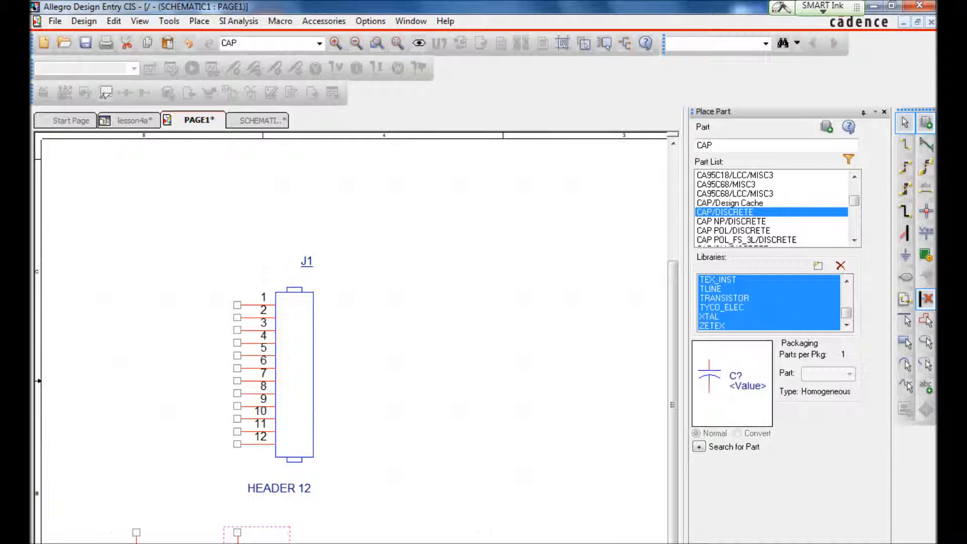
pyautogui.press('Escape')
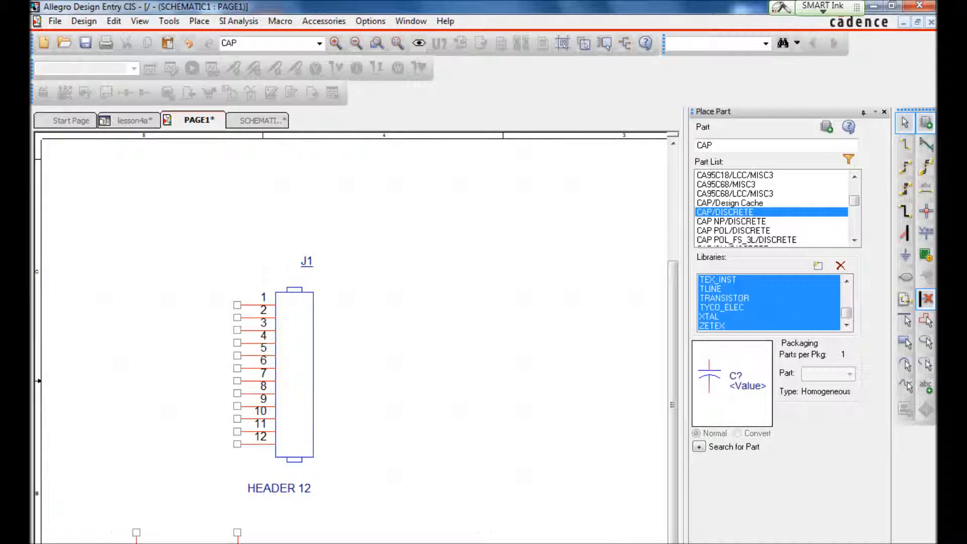
# Step: Wire the upper pins of the two capacitors together and save the design
pyautogui.press('w')
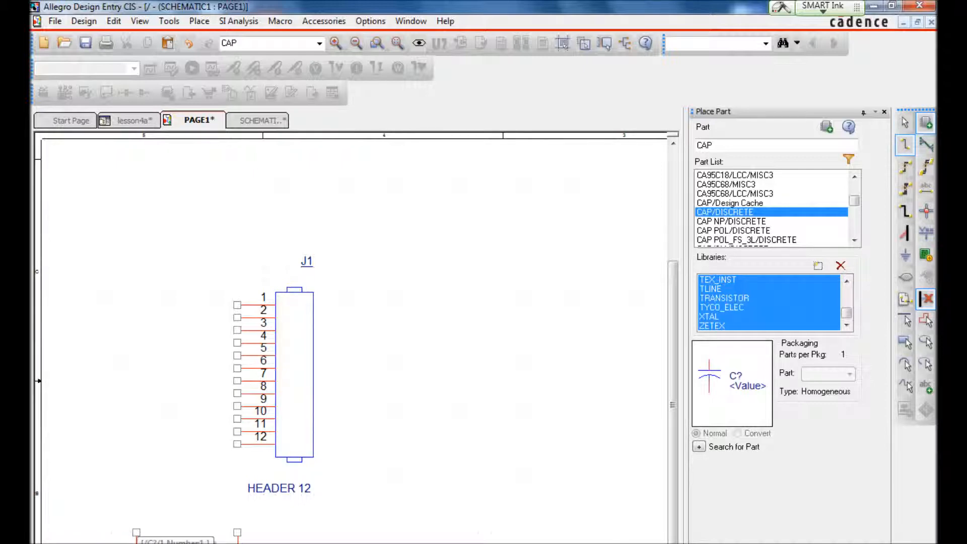
pyautogui.click(136, 532)
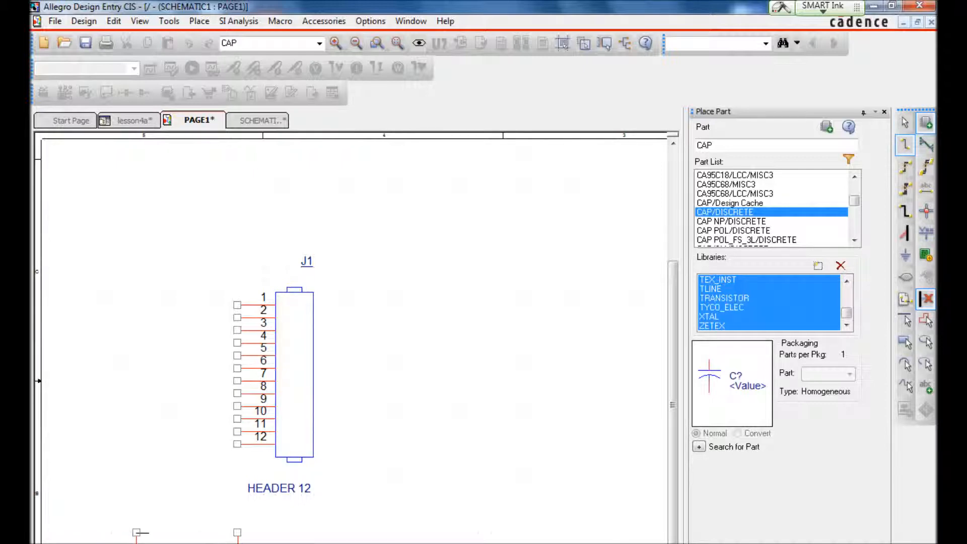
pyautogui.click(237, 532)
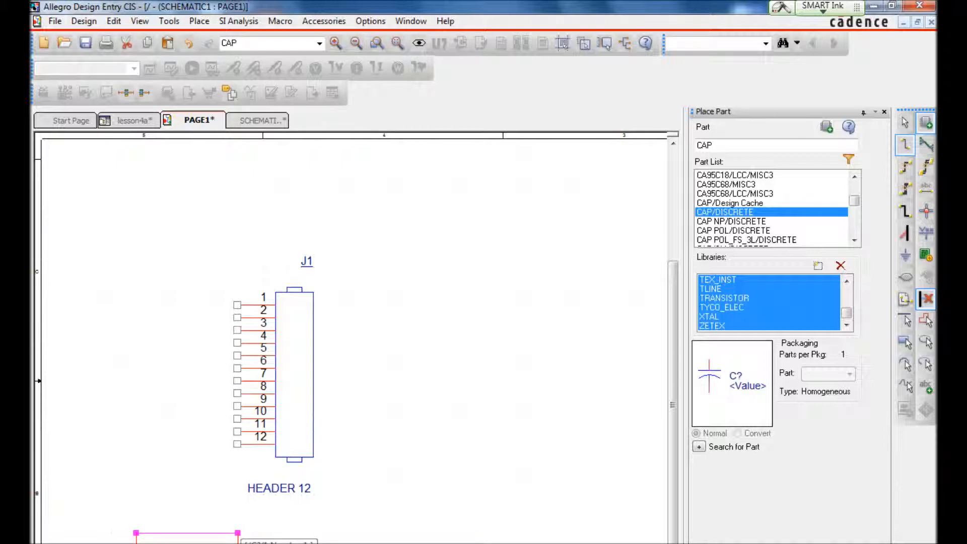
pyautogui.press('Escape')
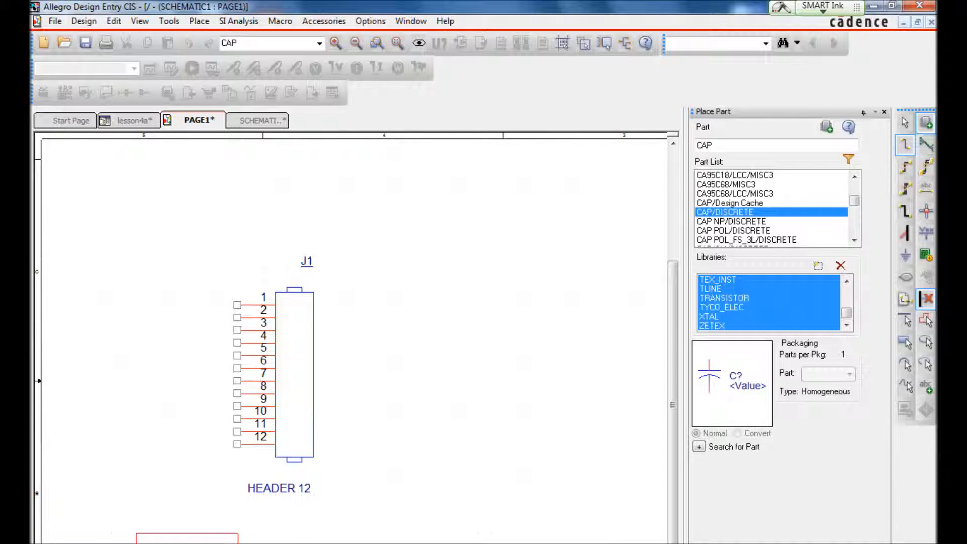
pyautogui.press('Escape')
pyautogui.hotkey('ctrl', 's')
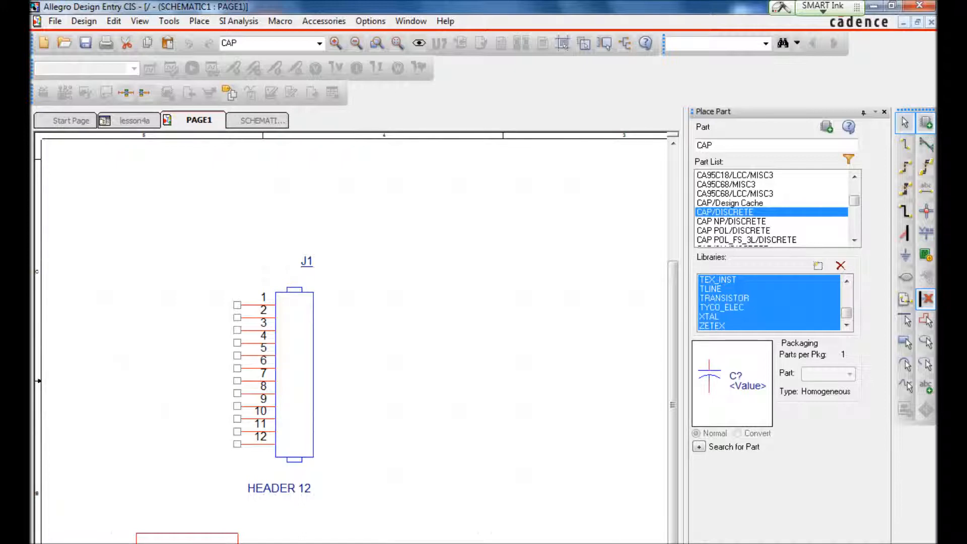
# Step: Place a net alias named C1 on the capacitor circuit and save the design
pyautogui.press('n')
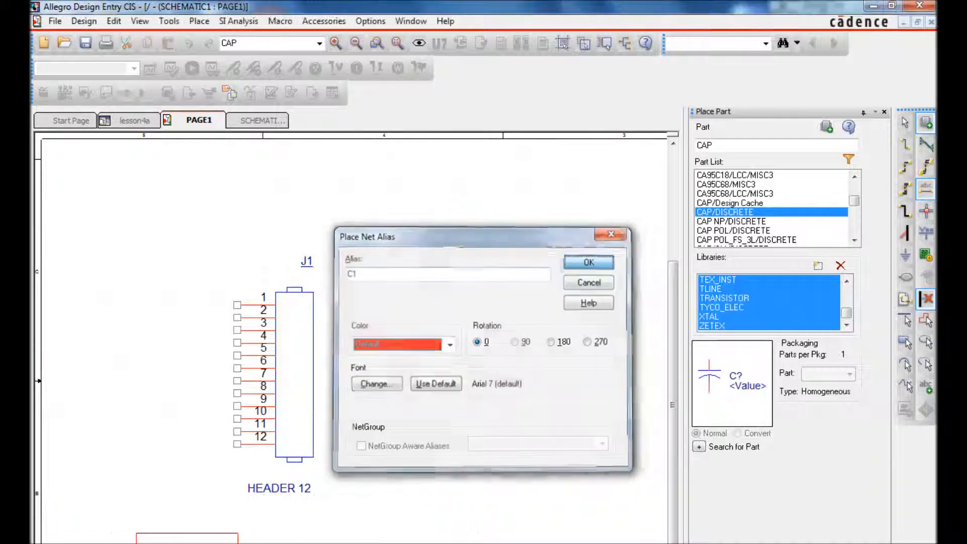
pyautogui.press('Return')
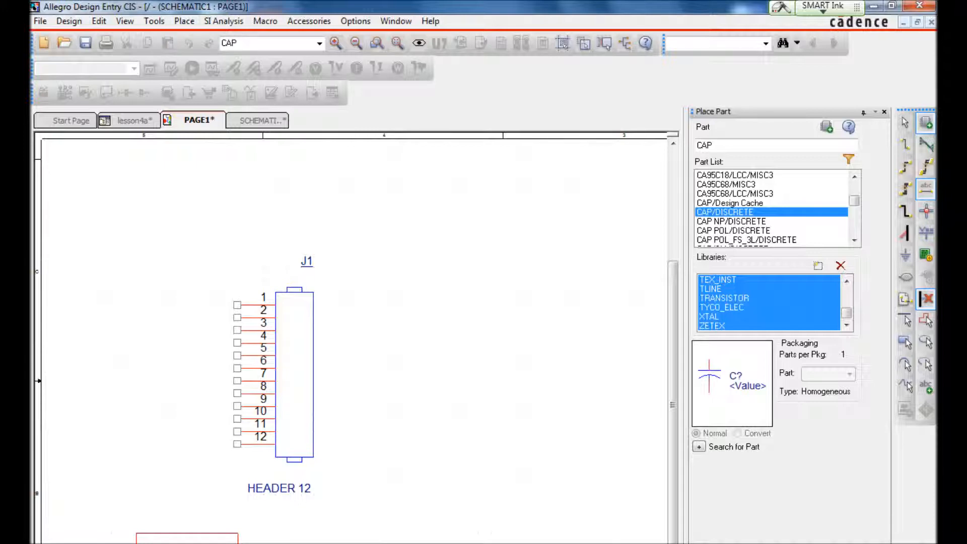
pyautogui.press('Escape')
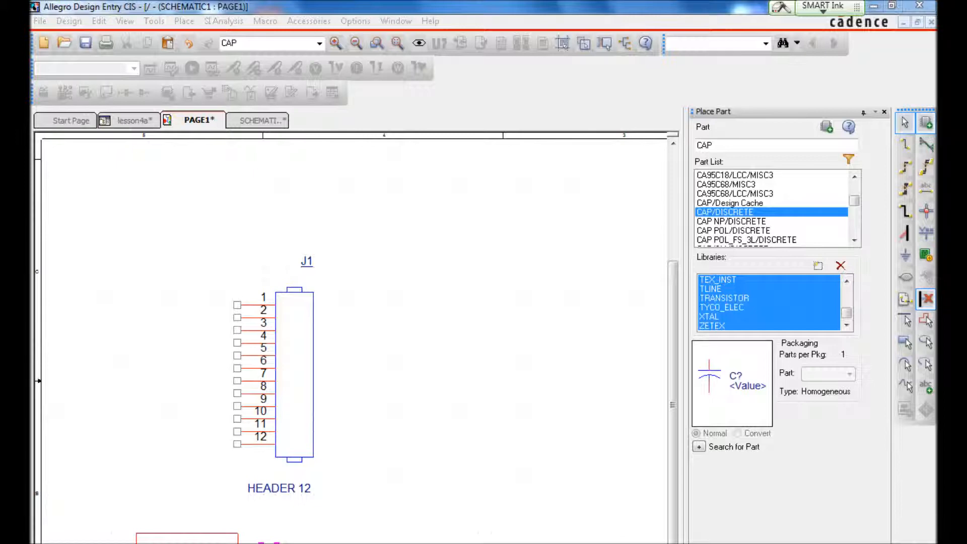
pyautogui.press('Return')
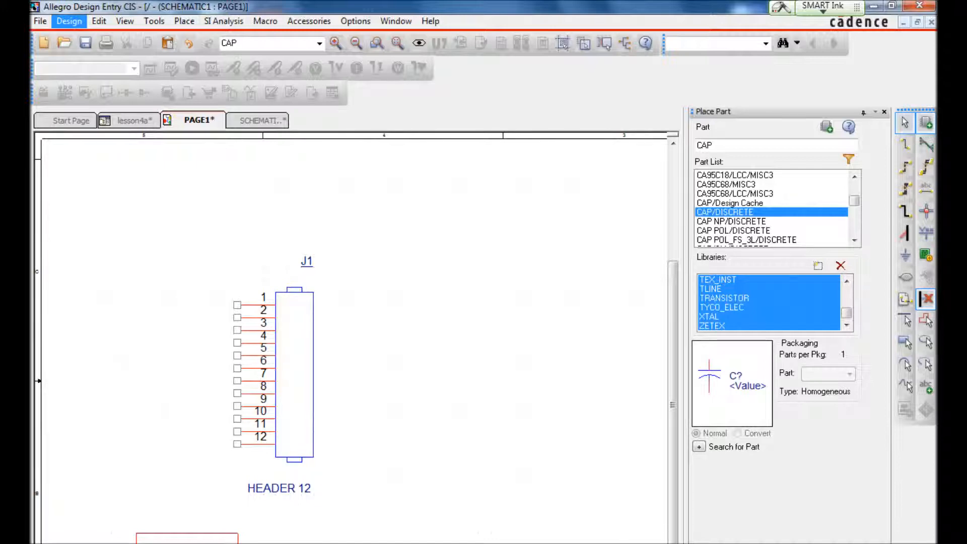
pyautogui.click(85, 44)
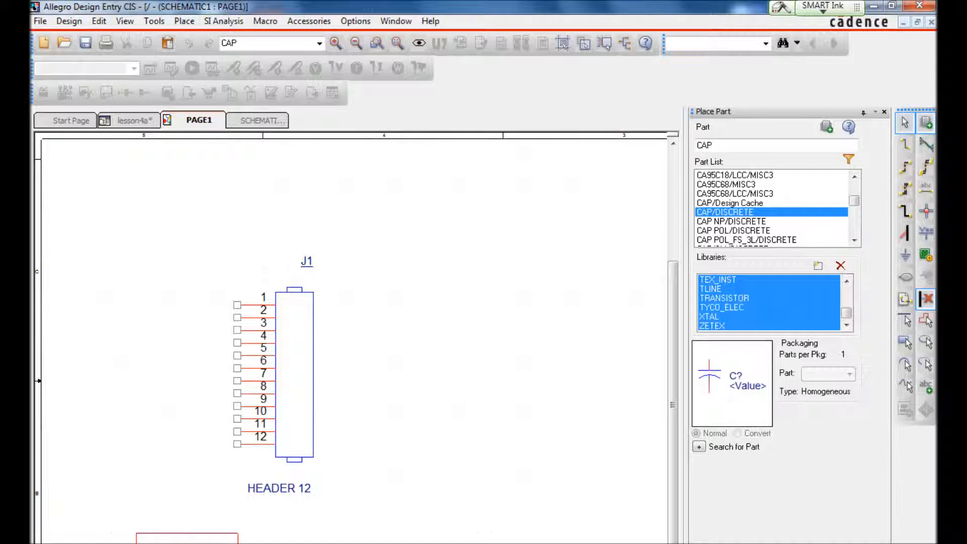
# Step: Place no-connect markers on pins 9, 7 and 5 of header J1
pyautogui.click(904, 299)
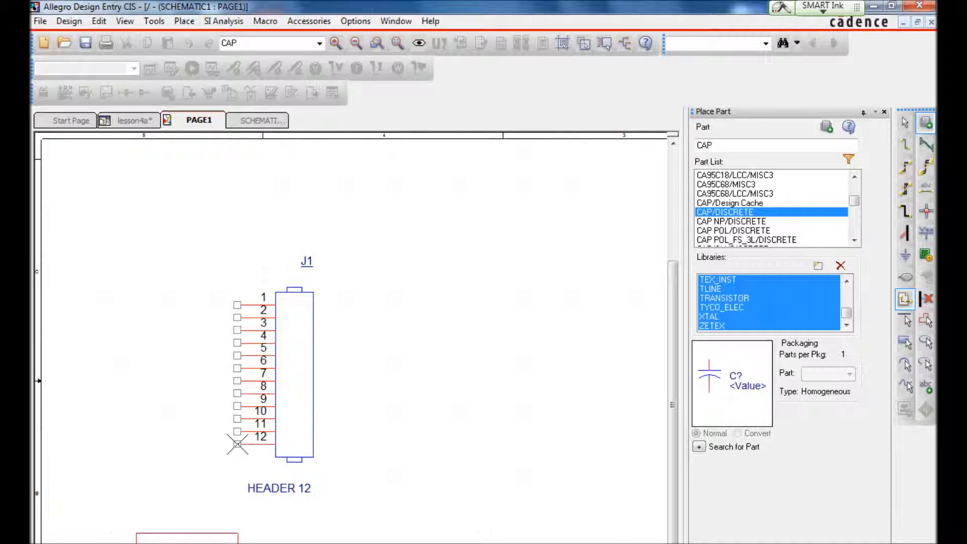
pyautogui.click(237, 406)
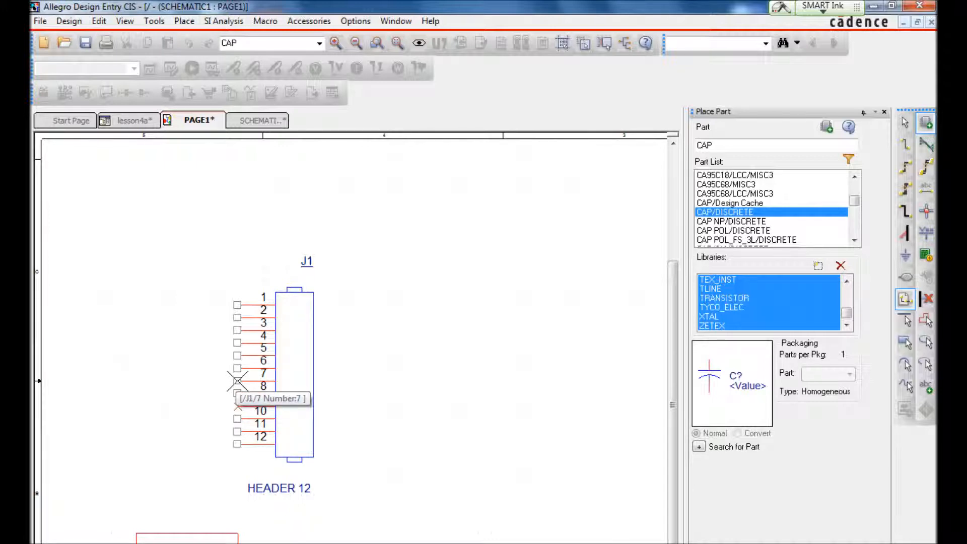
pyautogui.click(237, 380)
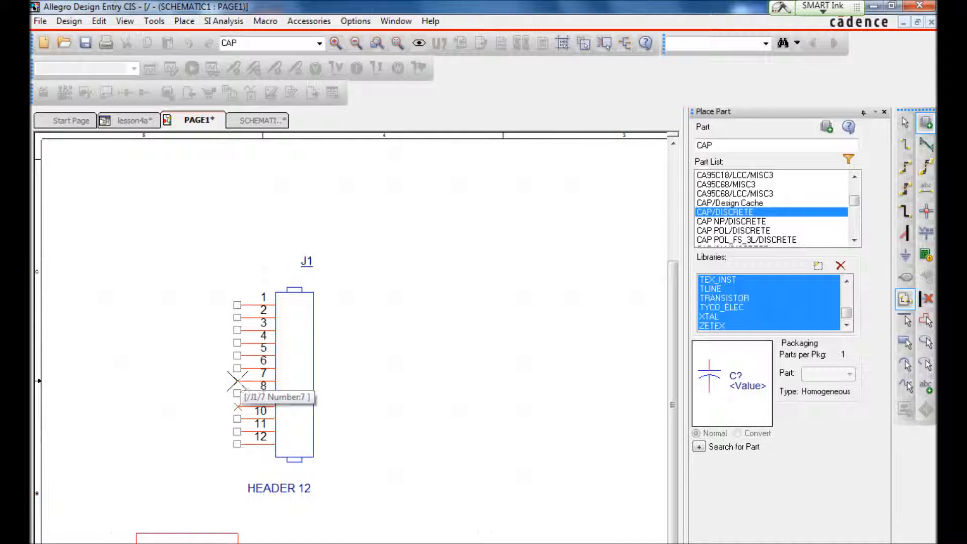
pyautogui.click(237, 355)
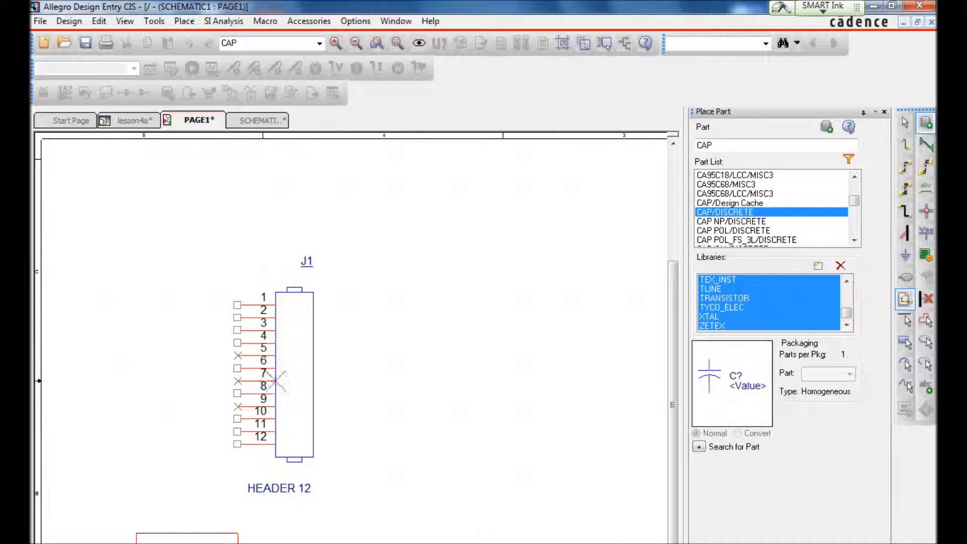
# Step: Finish placing no-connect markers on header J1 and save the design
pyautogui.press('Escape')
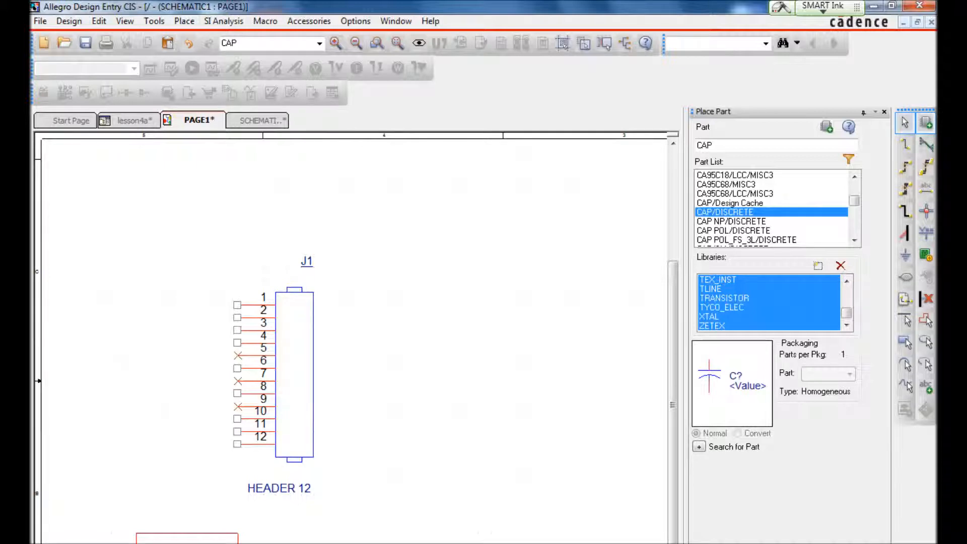
pyautogui.hotkey('ctrl', 's')
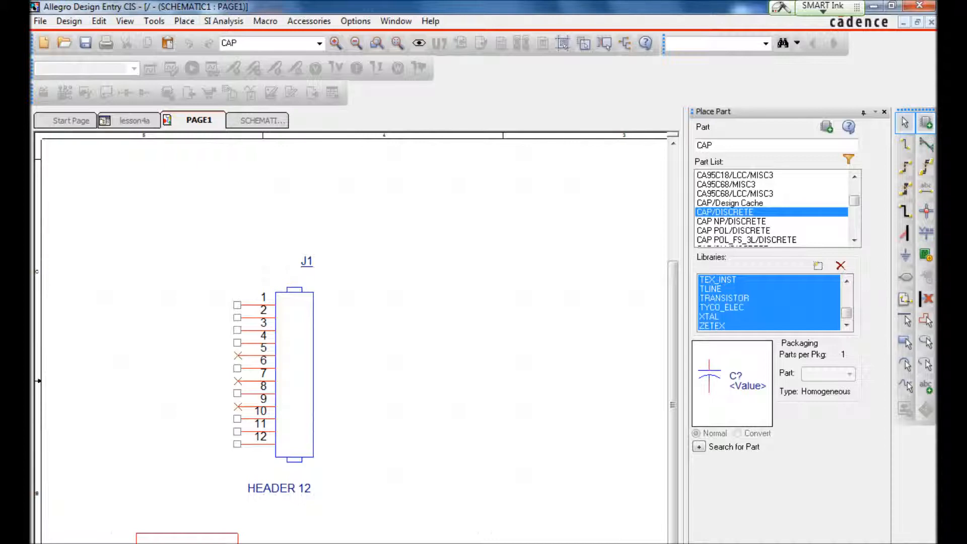
# Step: Place the VCC_CIRCLE power symbol from the CAPSYM library on the left corner of the capacitor wire below header J1
pyautogui.click(926, 233)
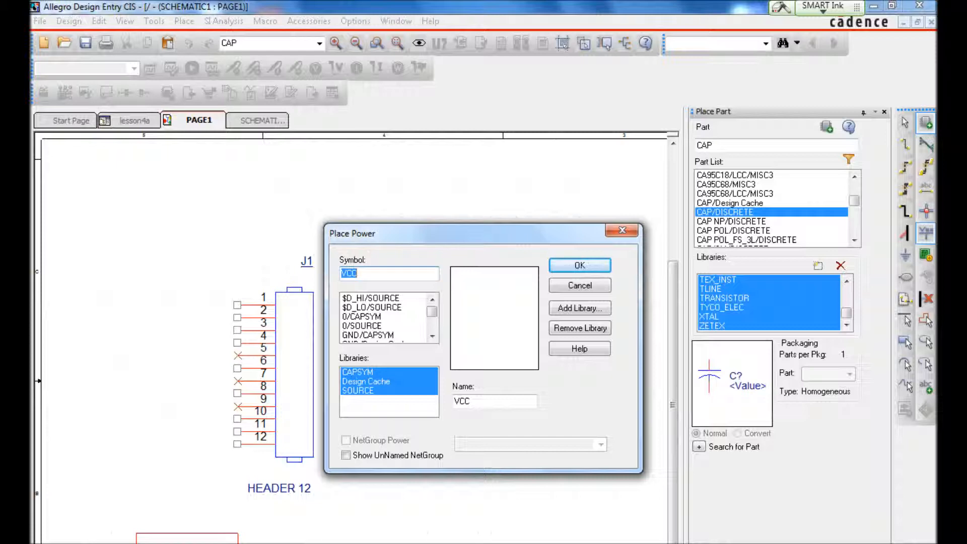
pyautogui.click(431, 335)
pyautogui.click(432, 336)
pyautogui.click(431, 335)
pyautogui.click(431, 335)
pyautogui.click(432, 299)
pyautogui.click(431, 299)
pyautogui.click(432, 299)
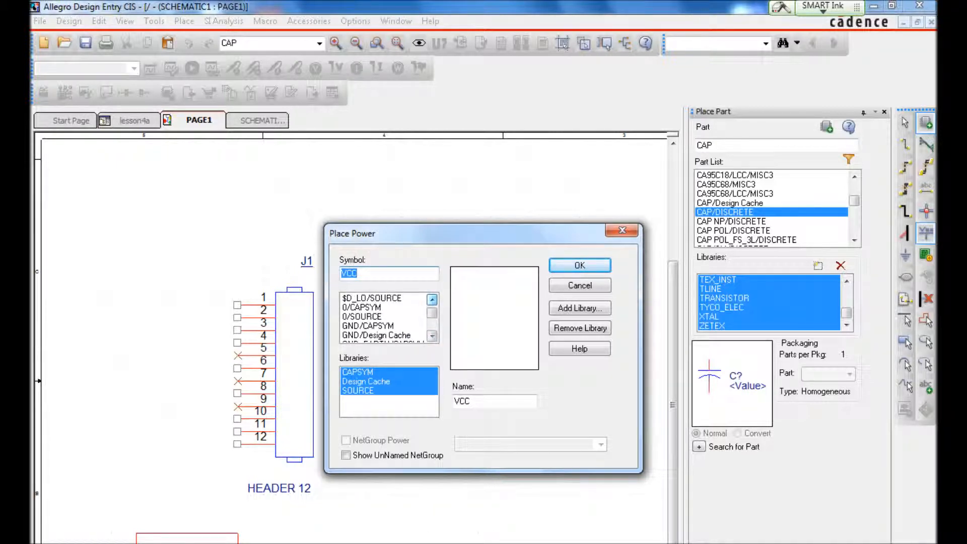
pyautogui.click(362, 307)
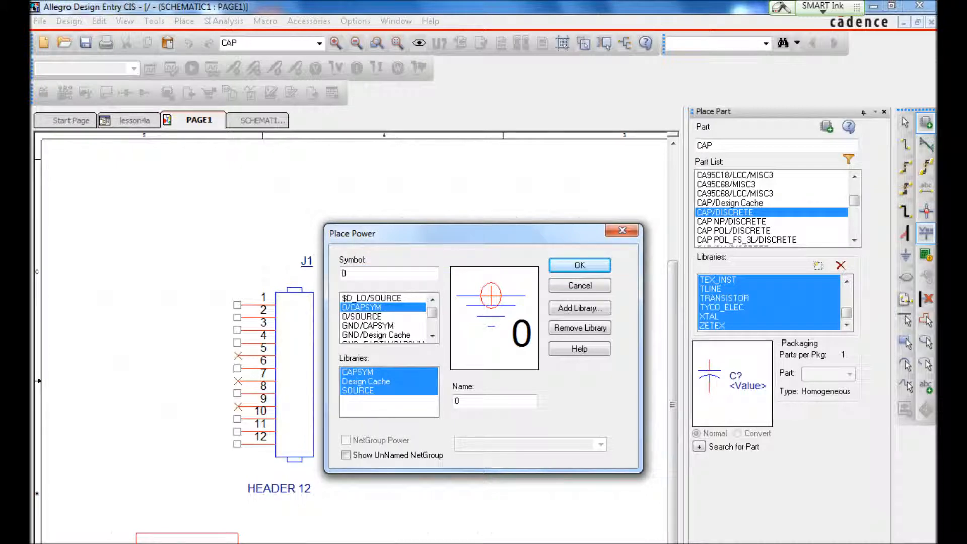
pyautogui.moveTo(431, 312); pyautogui.dragTo(431, 325)
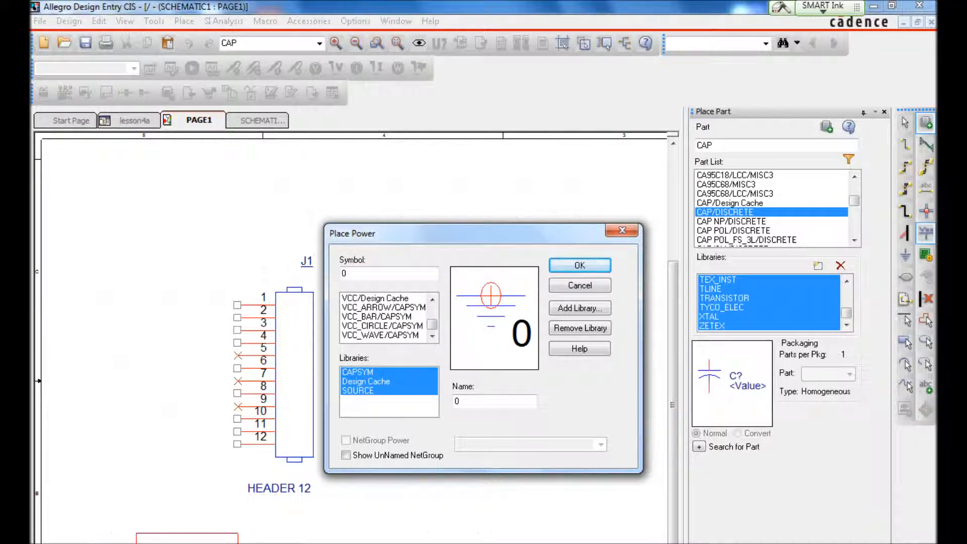
pyautogui.click(383, 326)
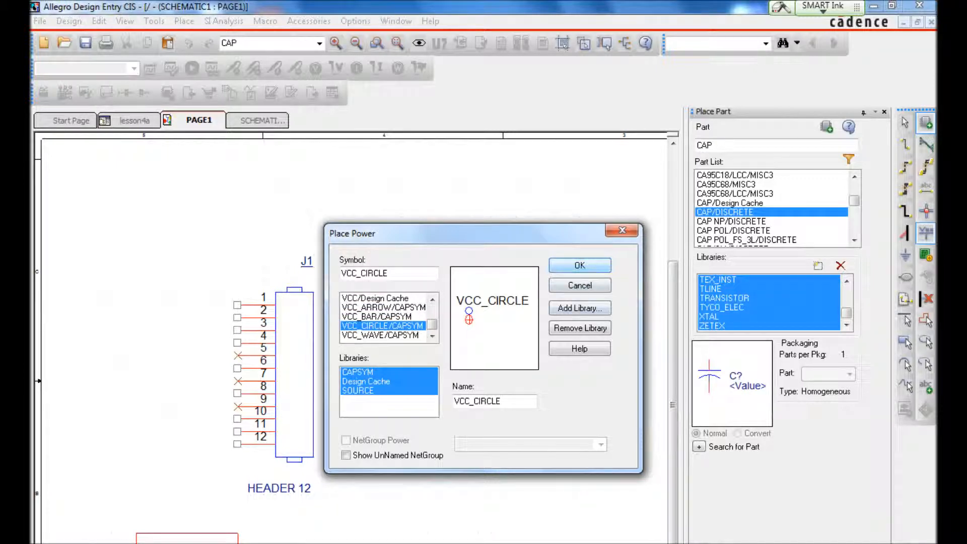
pyautogui.click(579, 265)
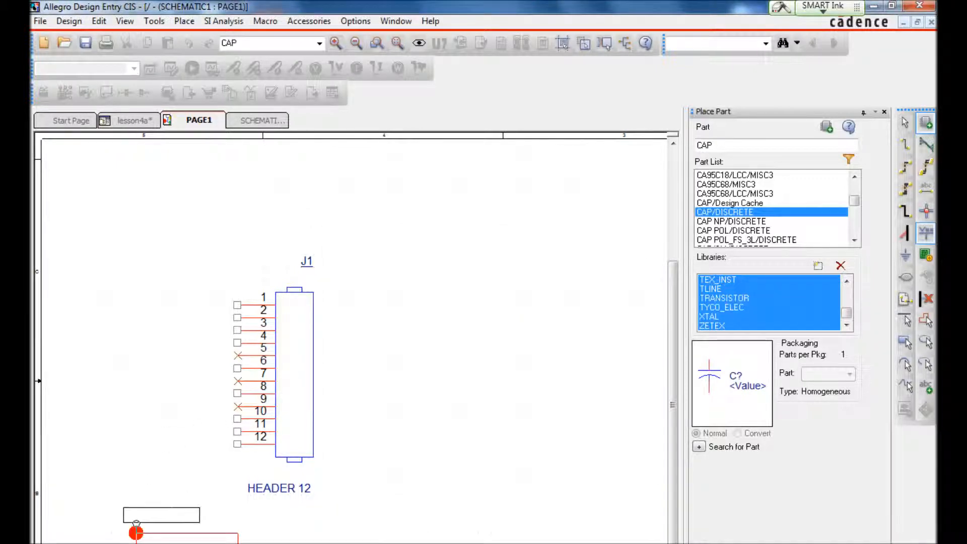
pyautogui.click(136, 532)
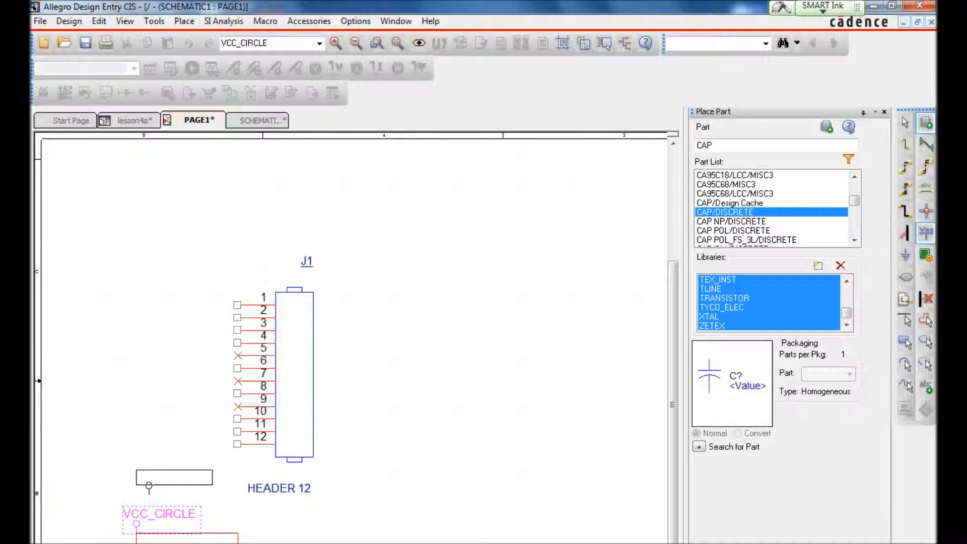
pyautogui.click(237, 348)
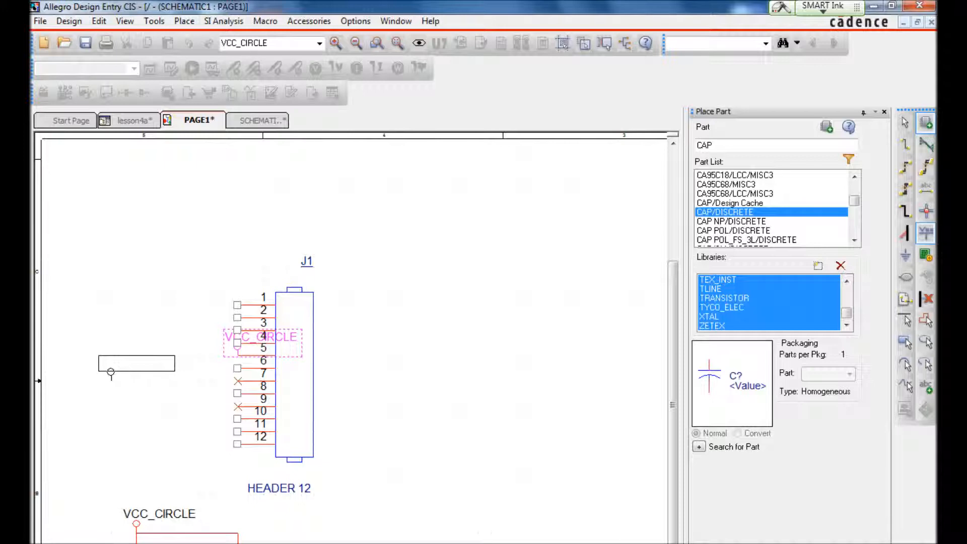
pyautogui.press('Escape')
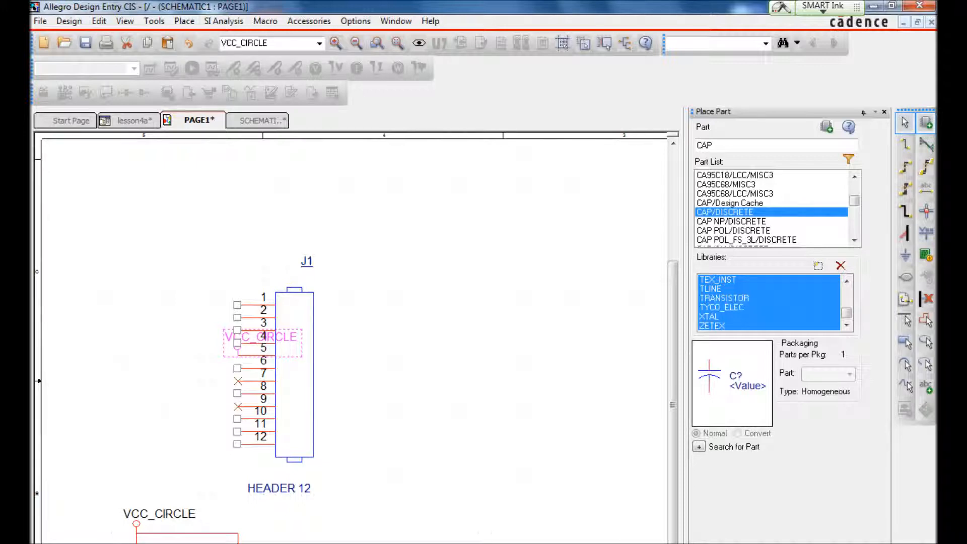
pyautogui.press('Escape')
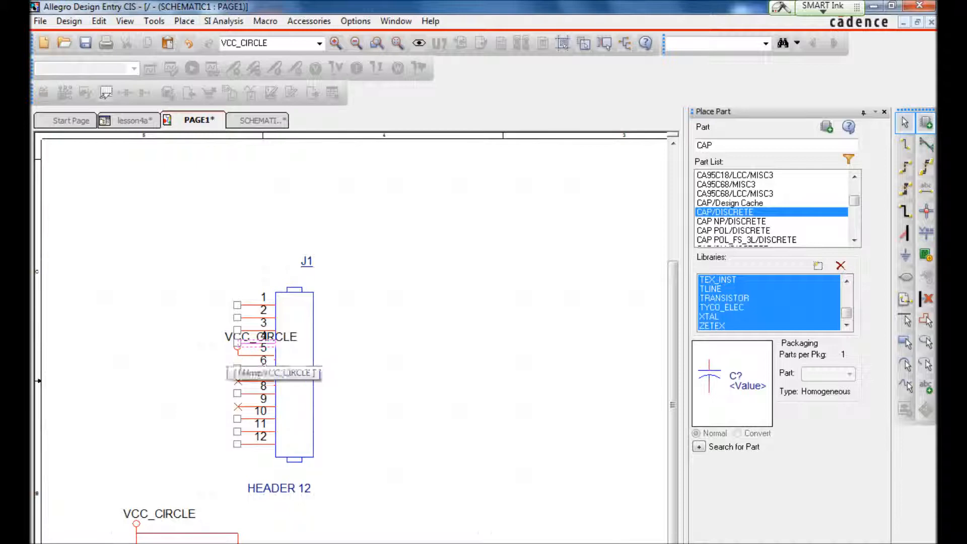
pyautogui.click(238, 348)
pyautogui.press('Delete')
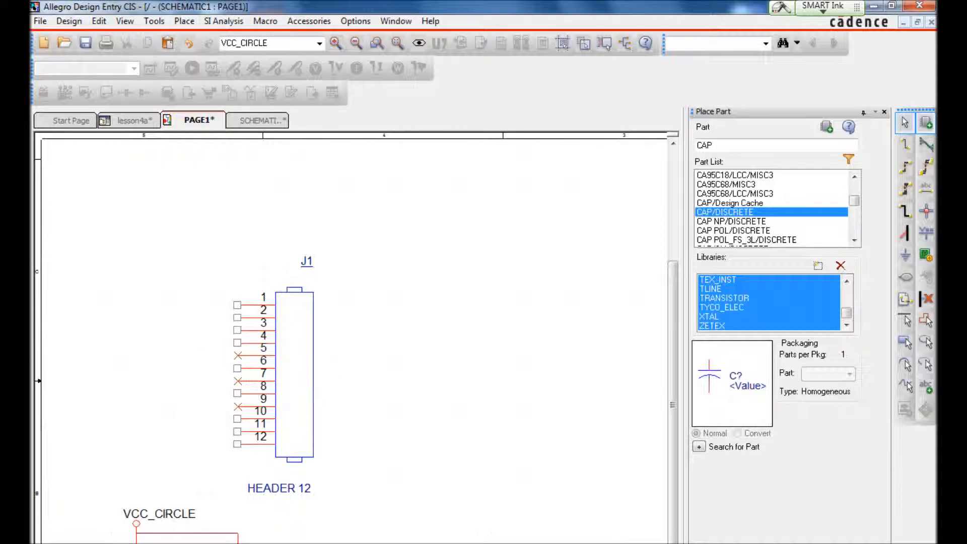
# Step: Place another VCC_CIRCLE power symbol from the CAPSYM library on pin 6 of header J1
pyautogui.click(926, 233)
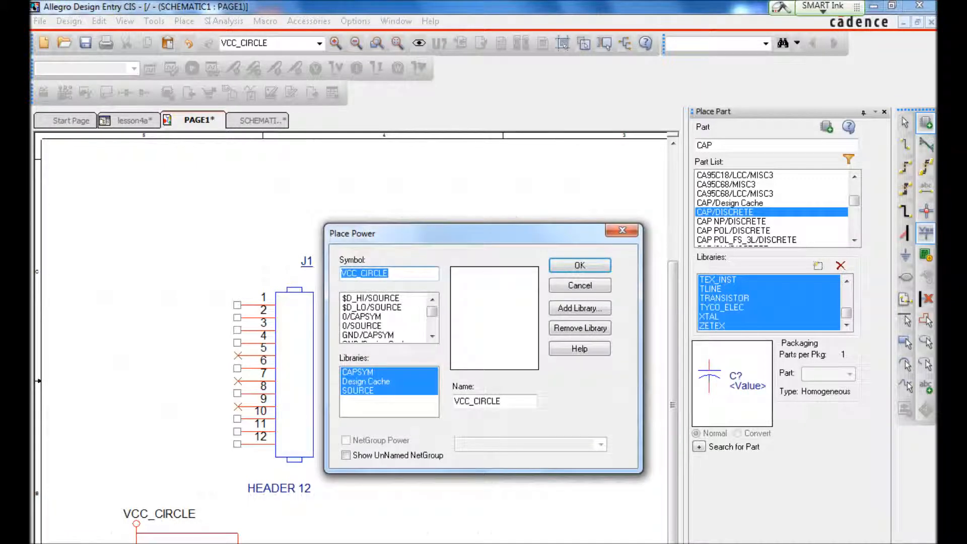
pyautogui.click(432, 336)
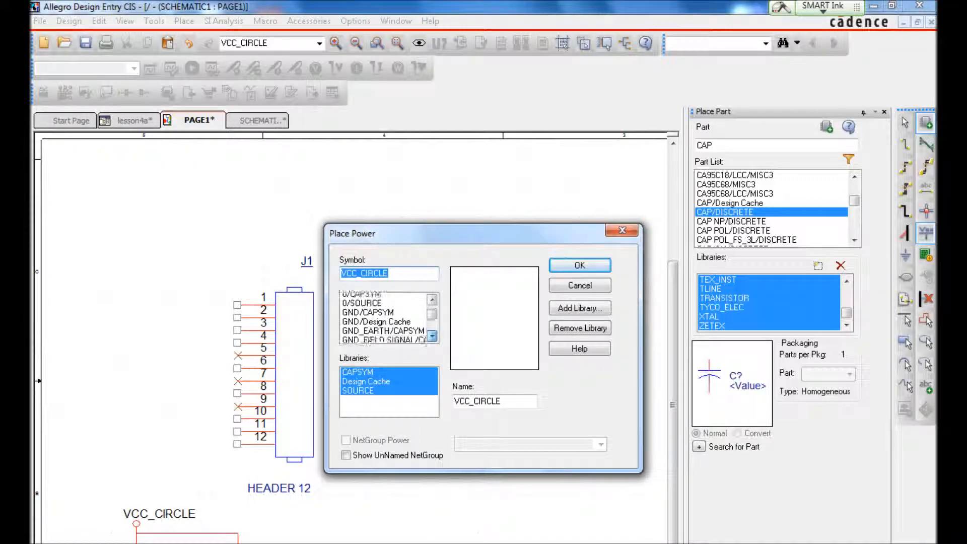
pyautogui.click(432, 337)
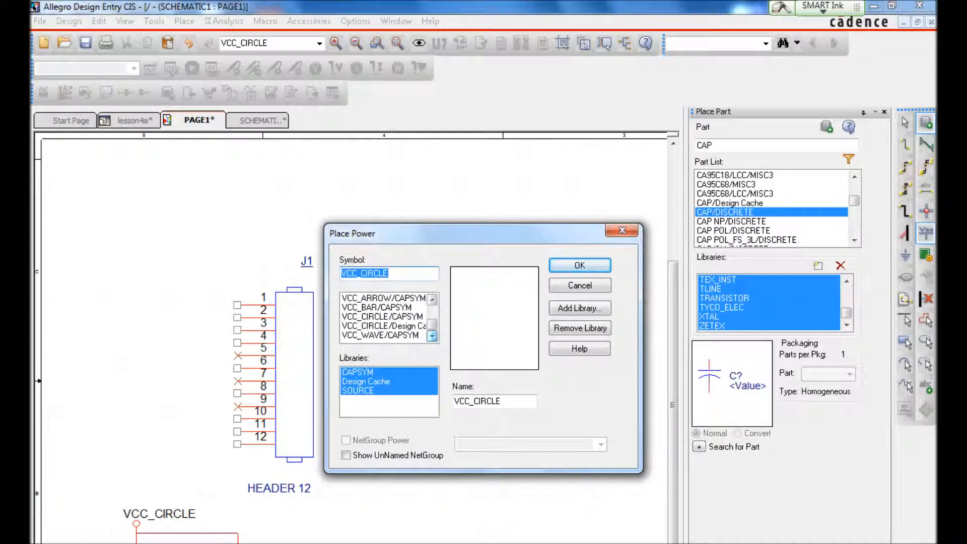
pyautogui.click(383, 317)
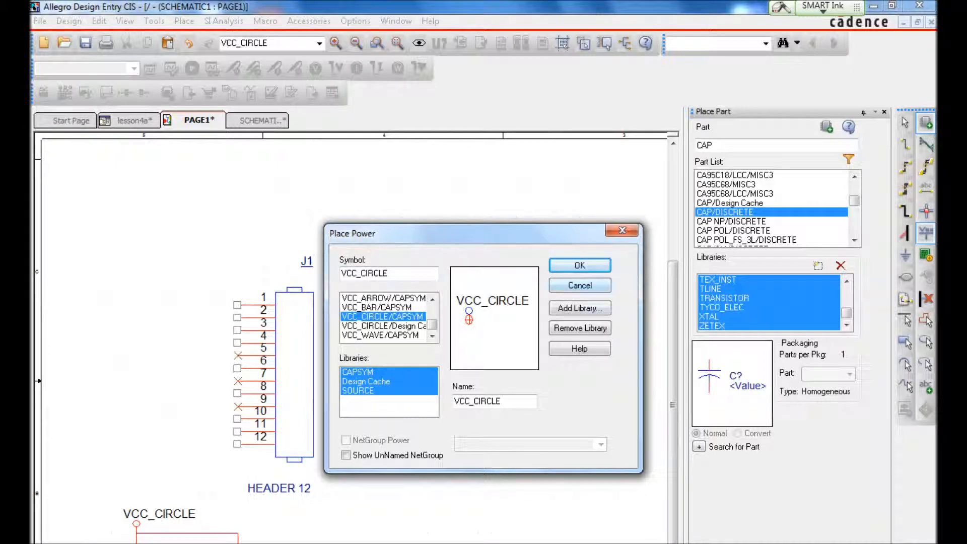
pyautogui.click(580, 265)
pyautogui.click(237, 368)
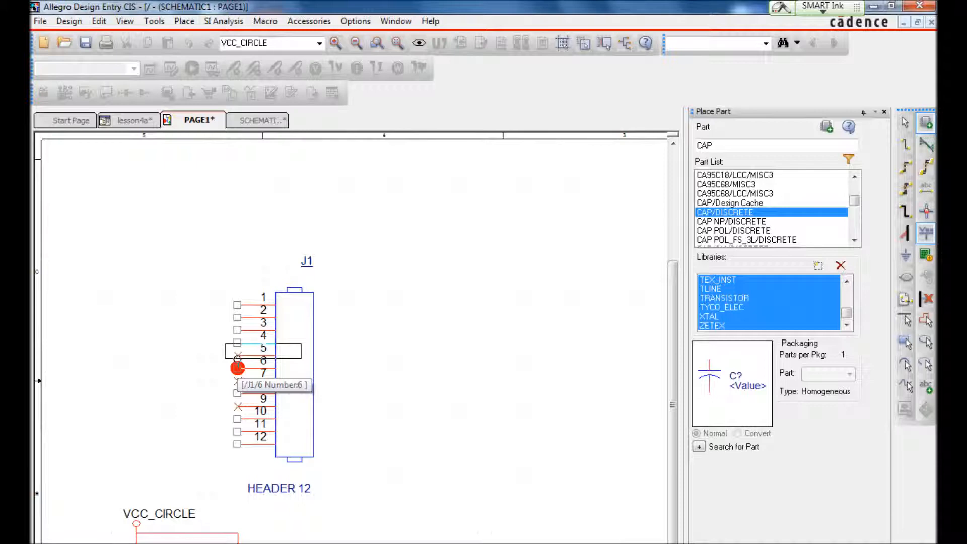
pyautogui.press('Escape')
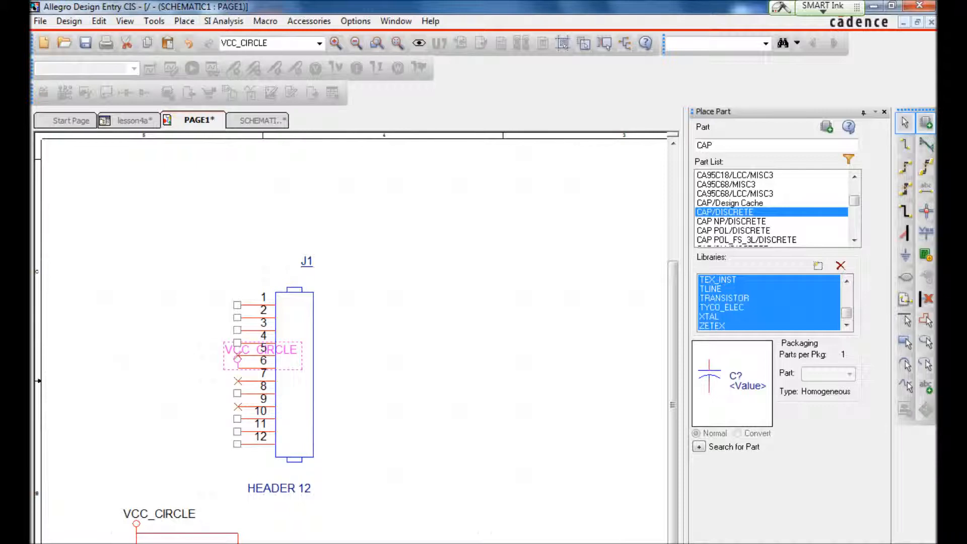
# Step: Move the pin 6 VCC_CIRCLE symbol up and left of header J1, keeping it wired to the pin, and save the design
pyautogui.click(237, 358)
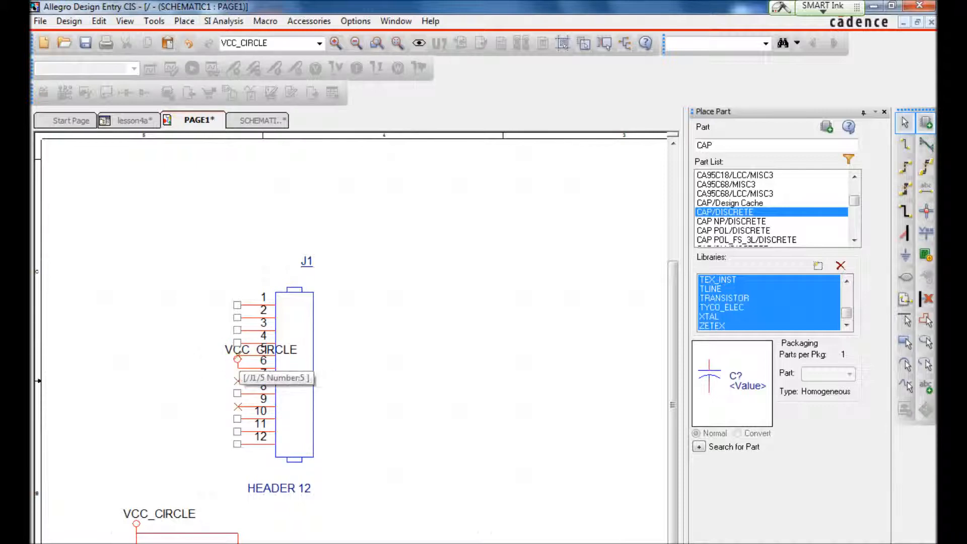
pyautogui.click(237, 359)
pyautogui.moveTo(237, 359)
pyautogui.mouseDown()
pyautogui.moveTo(186, 371)
pyautogui.moveTo(186, 358)
pyautogui.moveTo(161, 346)
pyautogui.mouseUp()
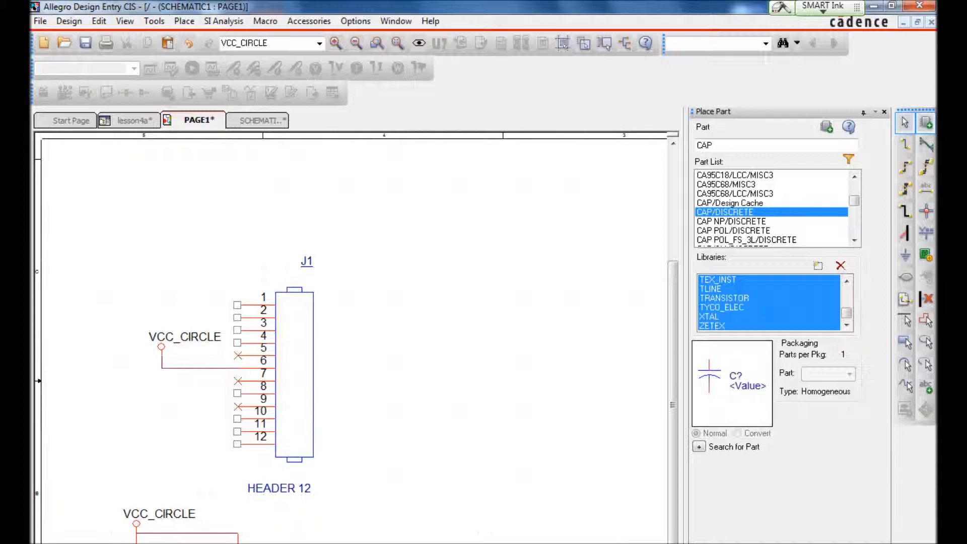
pyautogui.click(85, 43)
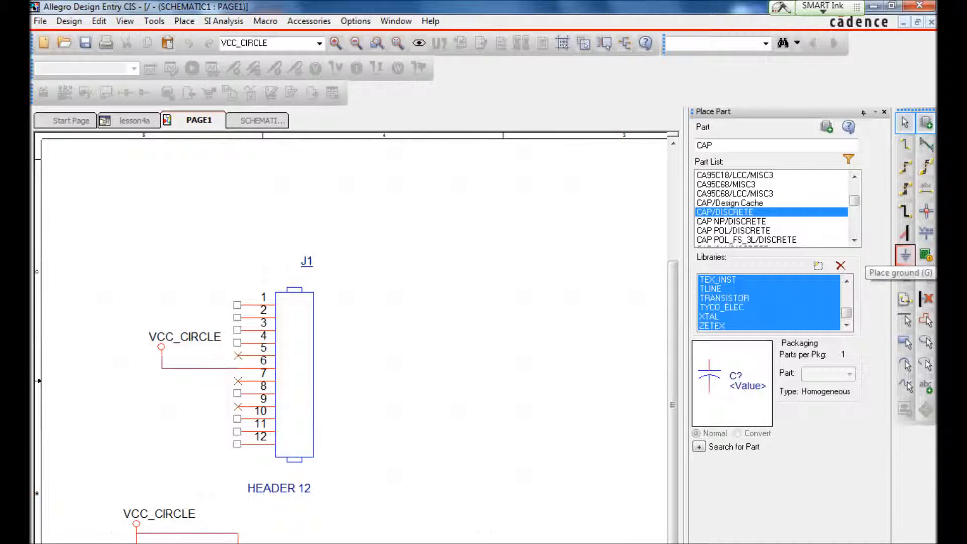
# Step: Place the GND ground symbol from the CAPSYM library on pin 8 of header J1
pyautogui.click(905, 255)
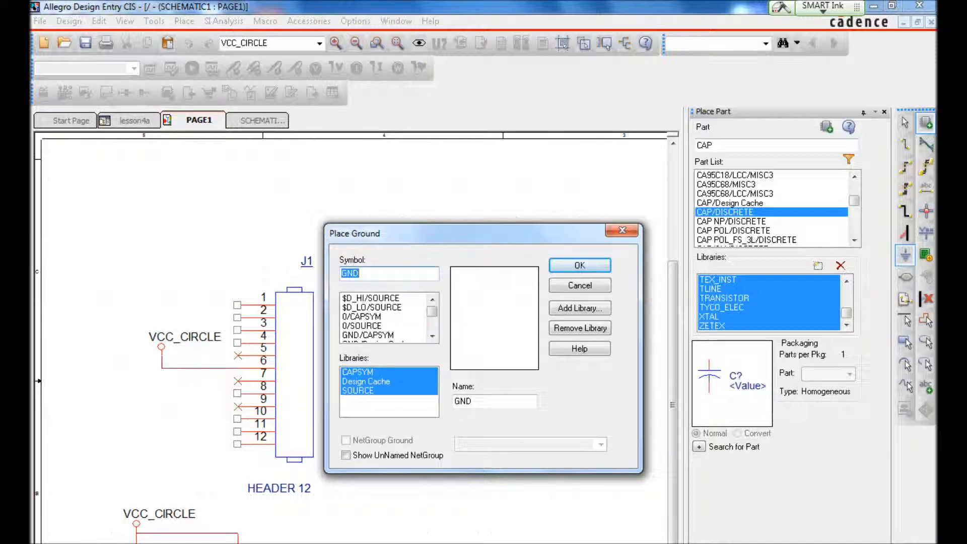
pyautogui.click(368, 335)
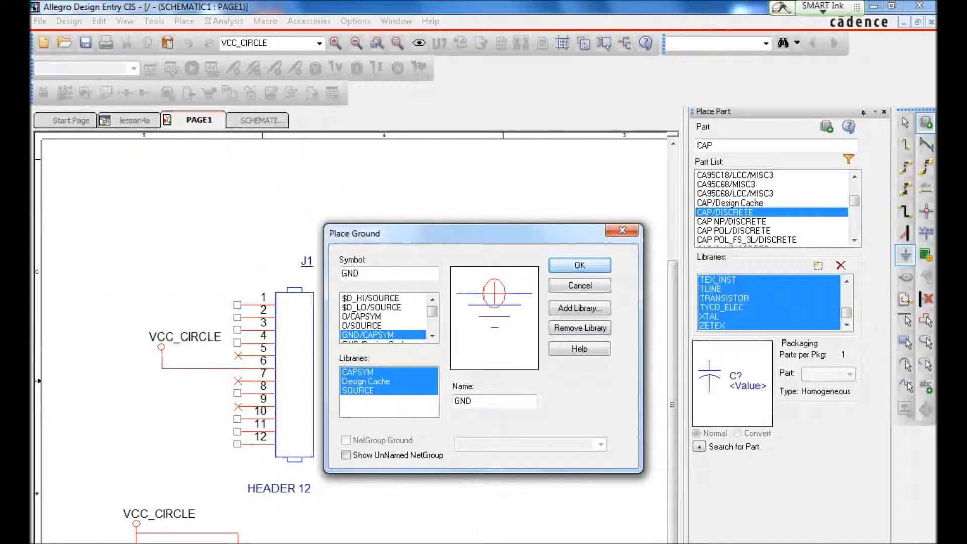
pyautogui.click(580, 265)
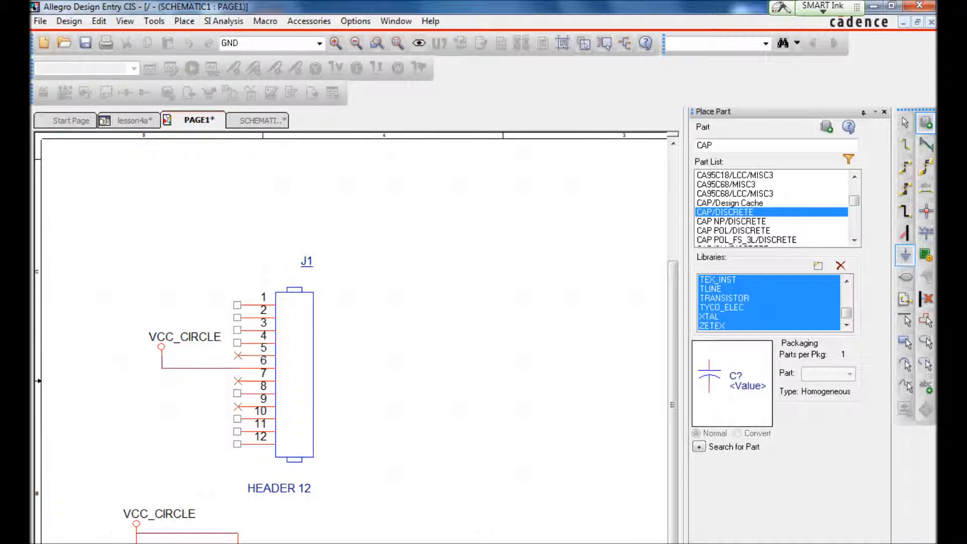
pyautogui.click(237, 393)
pyautogui.press('Escape')
# Step: Move the ground symbol down and left of pin 8, keeping it wired to the pin, and save the design
pyautogui.click(372, 413)
pyautogui.moveTo(237, 398); pyautogui.dragTo(174, 409)
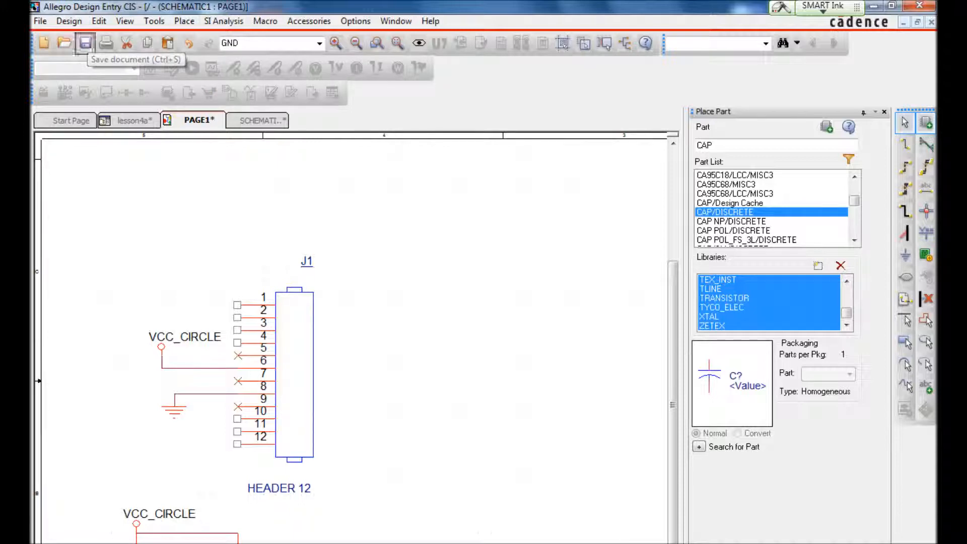
pyautogui.click(85, 43)
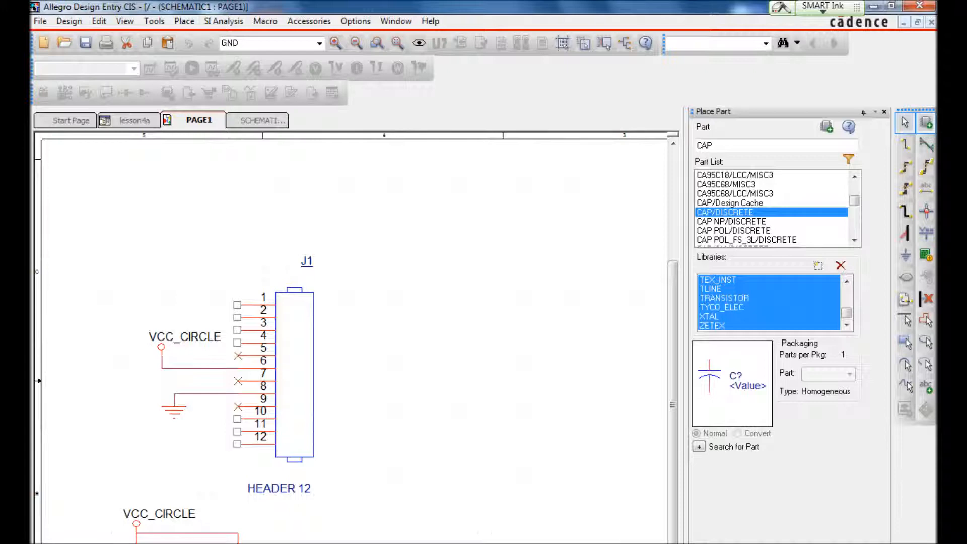